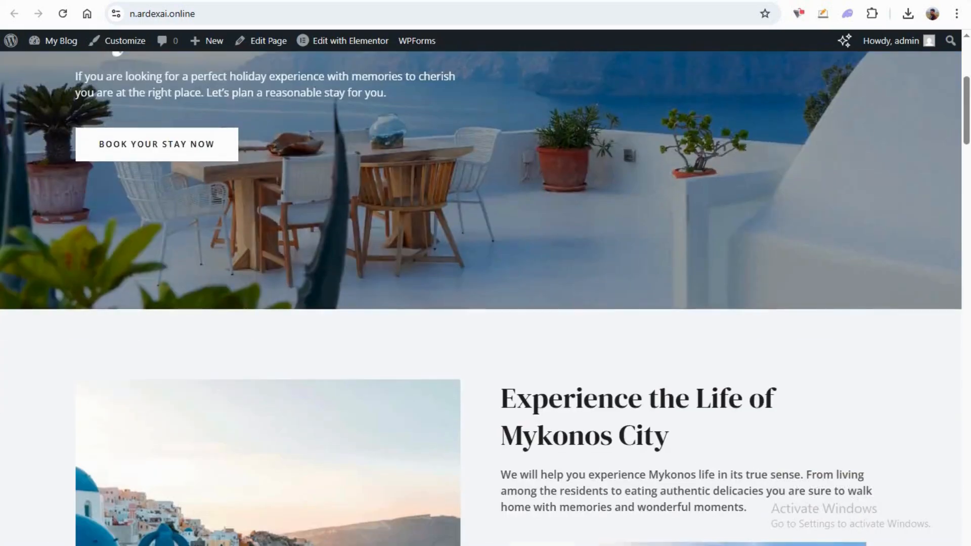
Step: Examine the finished hotel website's Home, Rooms, Amenities and Contact pages
scroll(480, 298, down, 10)
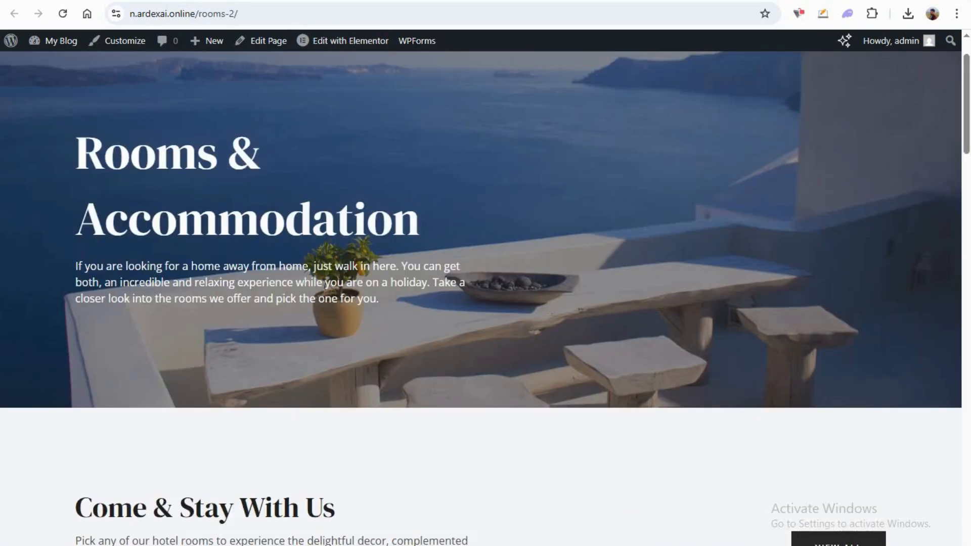
scroll(481, 298, down, 12)
scroll(481, 298, down, 9)
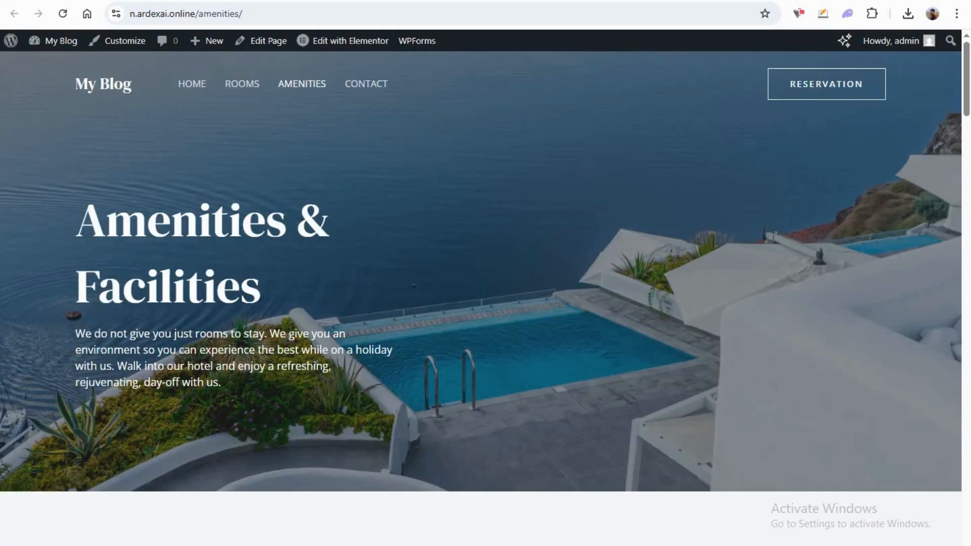
scroll(480, 298, down, 8)
scroll(480, 298, down, 10)
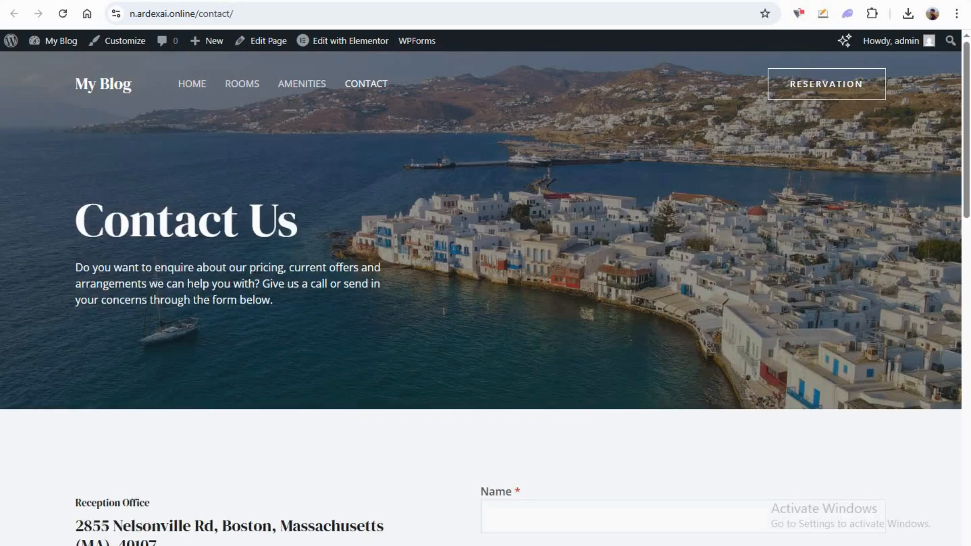
scroll(481, 298, down, 7)
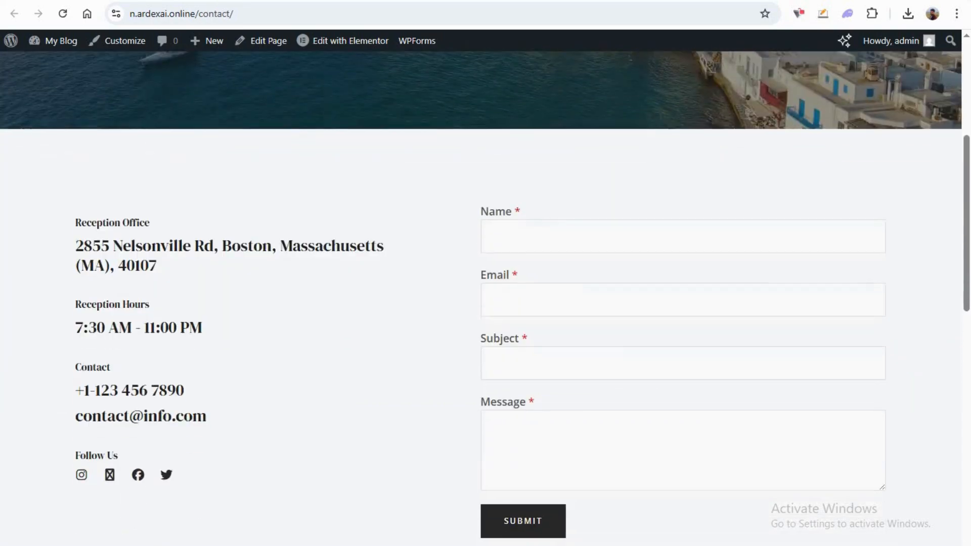
scroll(480, 298, up, 2)
scroll(481, 299, up, 5)
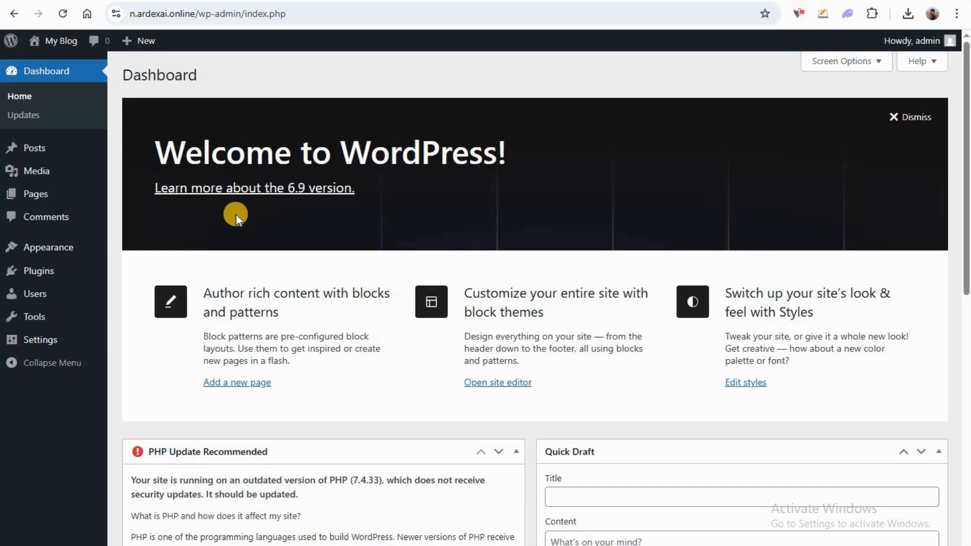
Step: Open the WordPress theme installation page from the installed themes
mouse_move(56, 247)
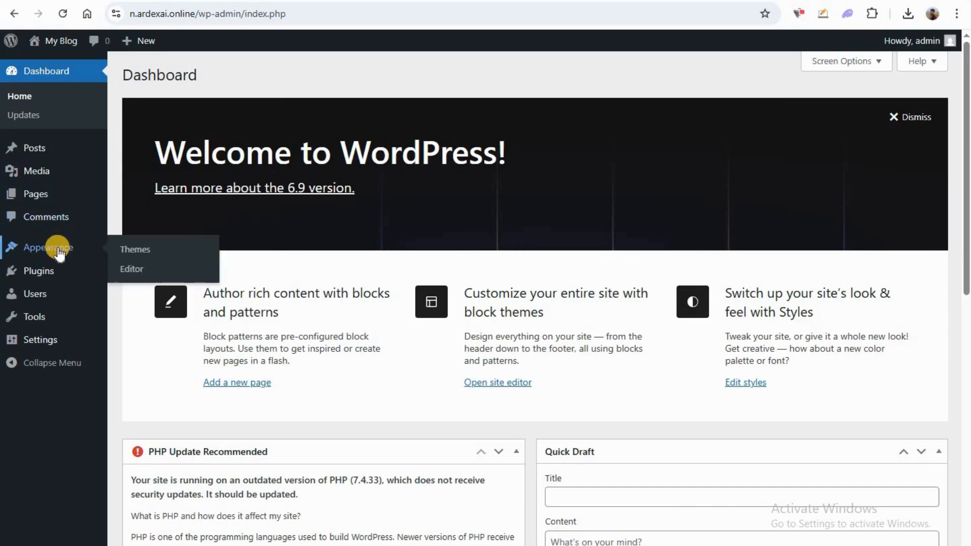
click(148, 250)
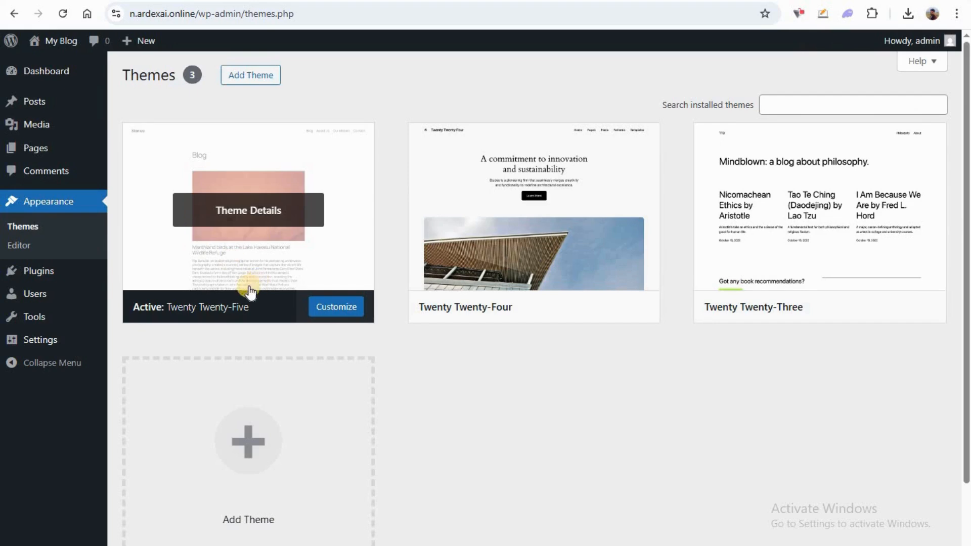
click(250, 75)
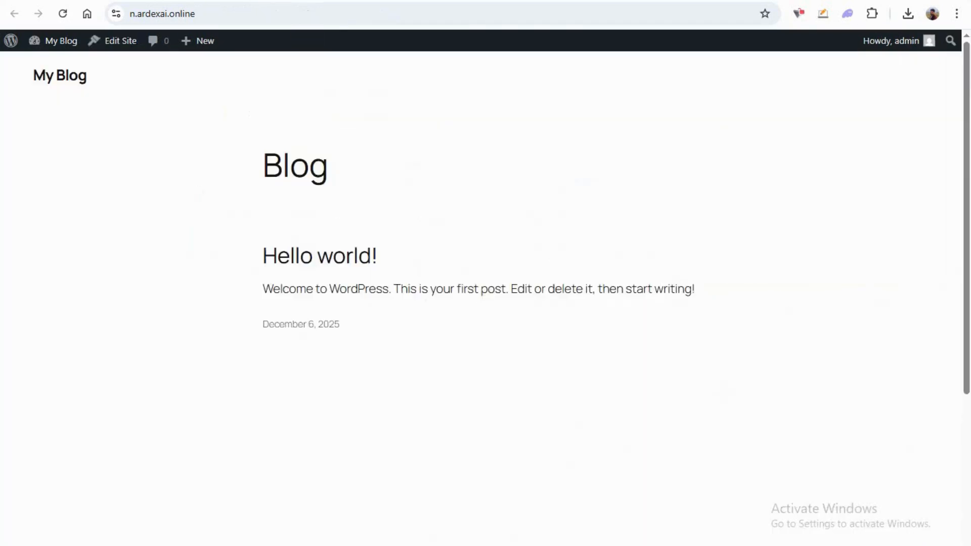
Step: Examine the live site's current front page from header to footer and return to the theme installation page
scroll(334, 257, down, 5)
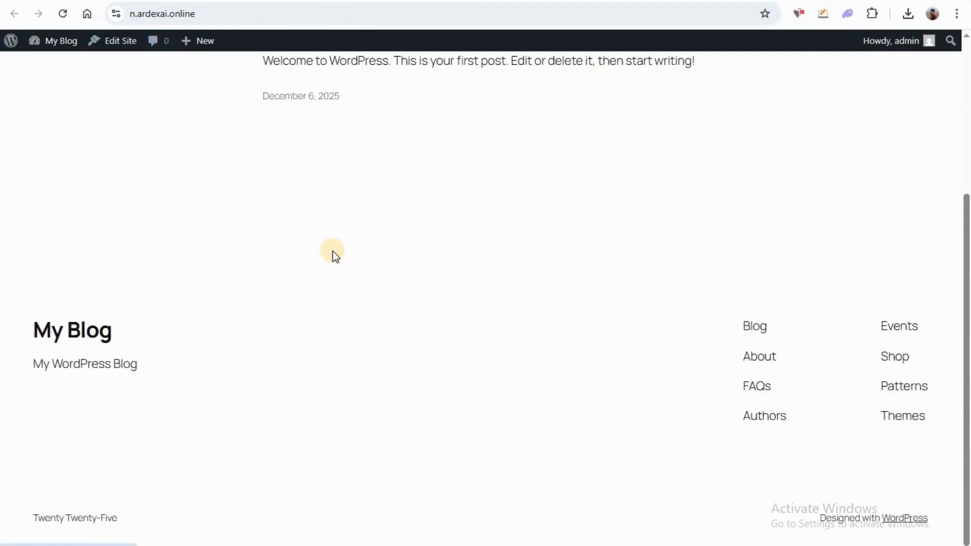
scroll(334, 257, up, 5)
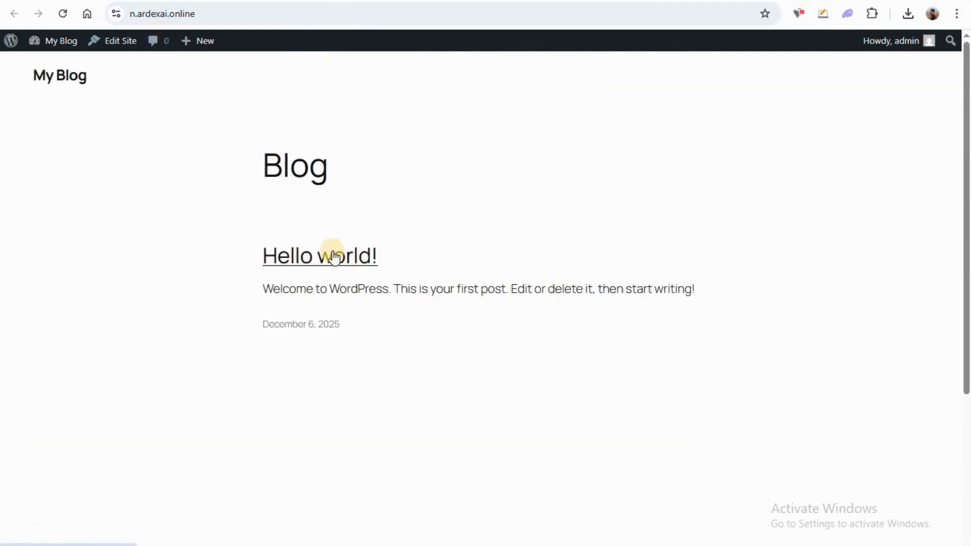
click(134, 1)
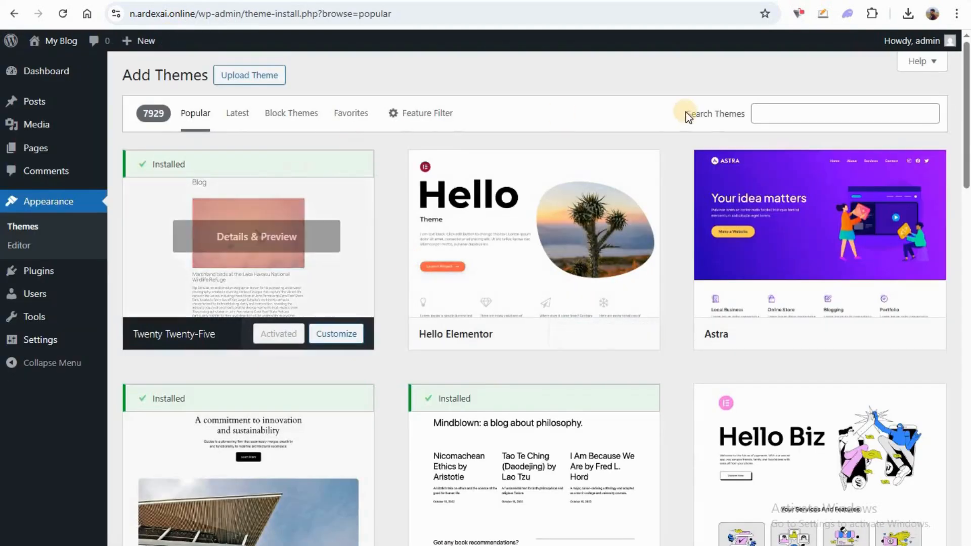
Step: Search the theme library for "astra", then install and activate the Astra theme
click(785, 109)
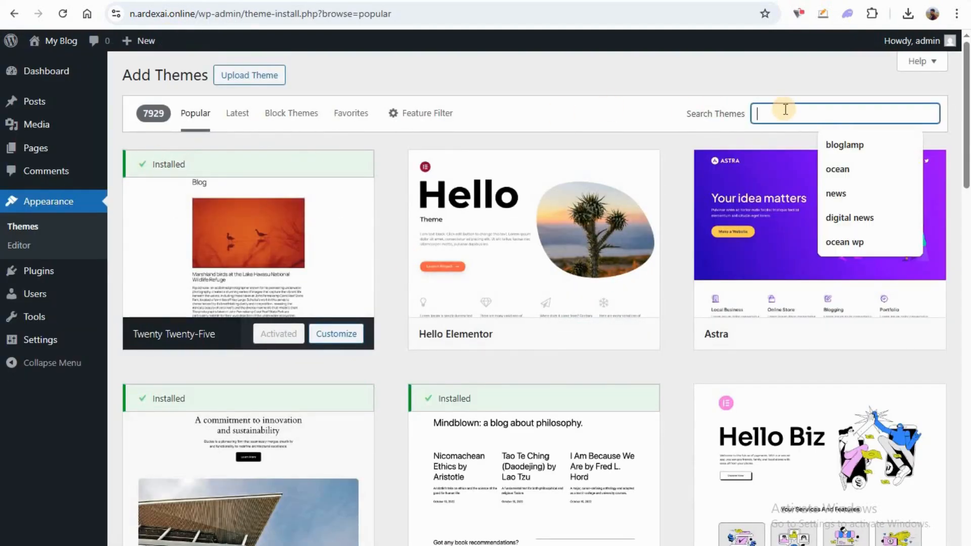
text(astra)
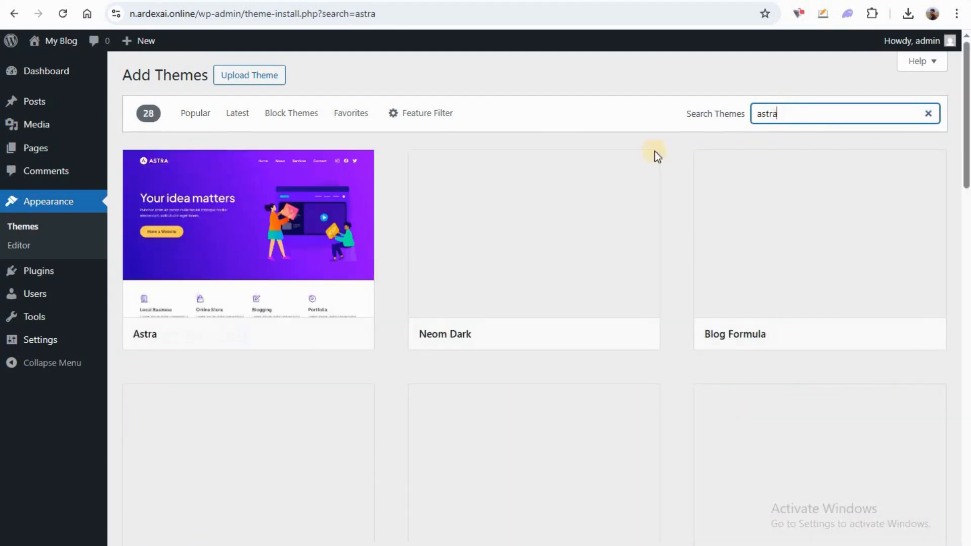
click(292, 334)
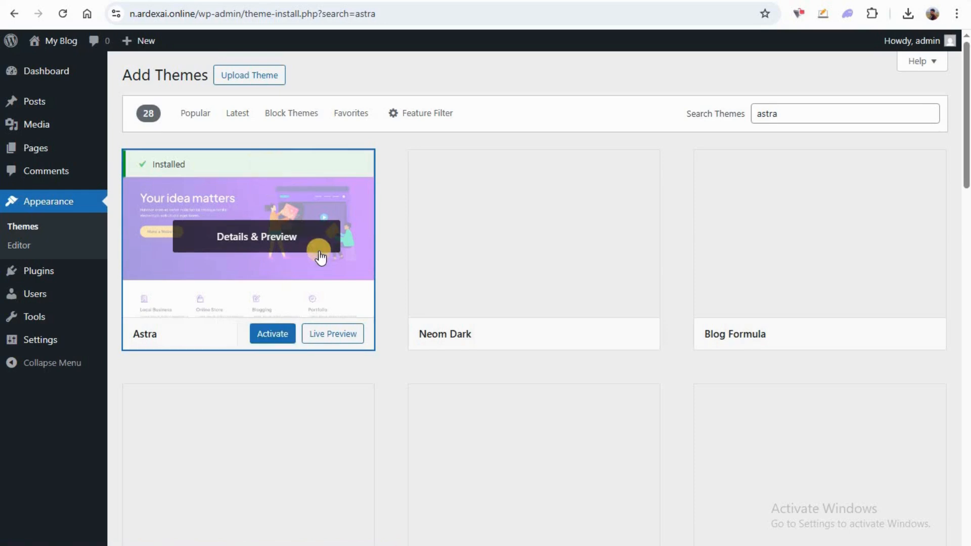
click(275, 338)
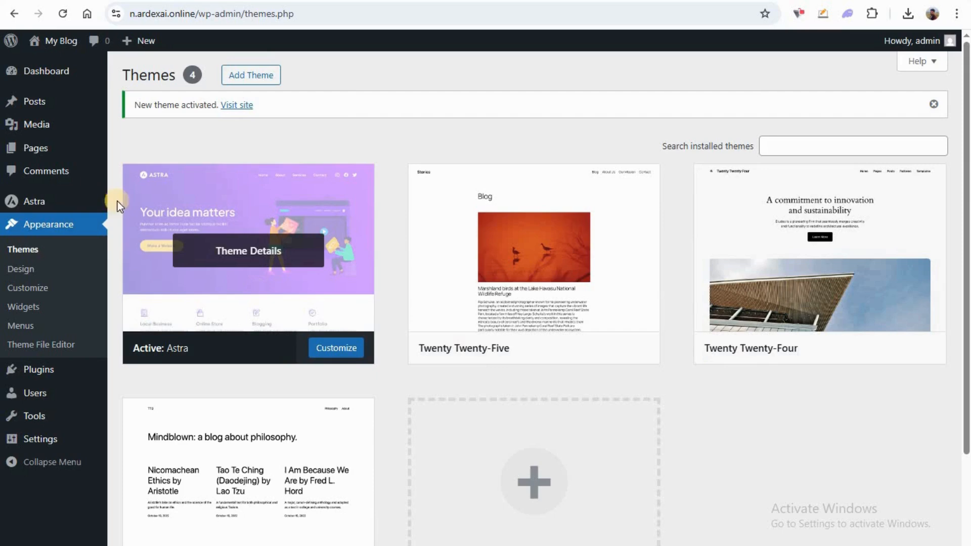
Step: Start a website from Astra's Classic Starter Templates with Elementor as the page builder
mouse_move(51, 201)
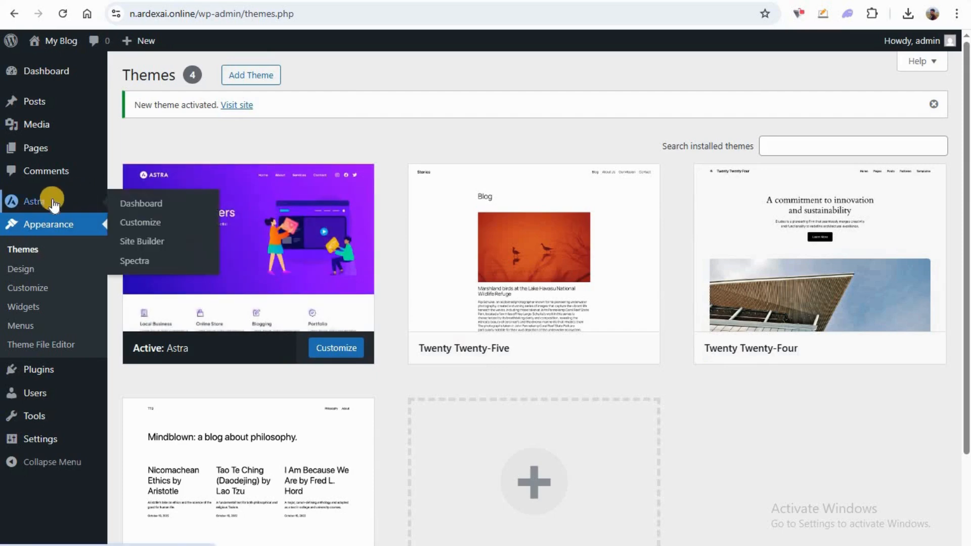
click(141, 207)
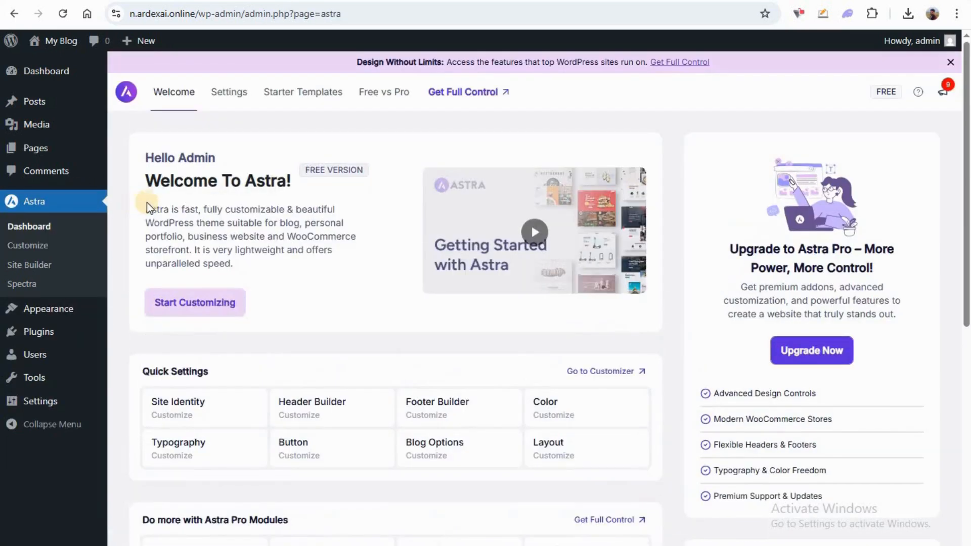
click(281, 95)
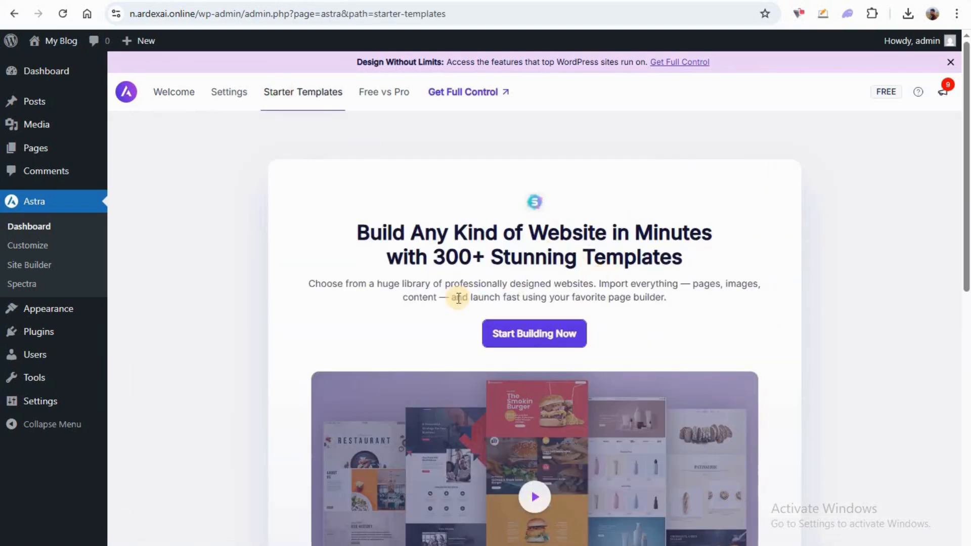
click(542, 333)
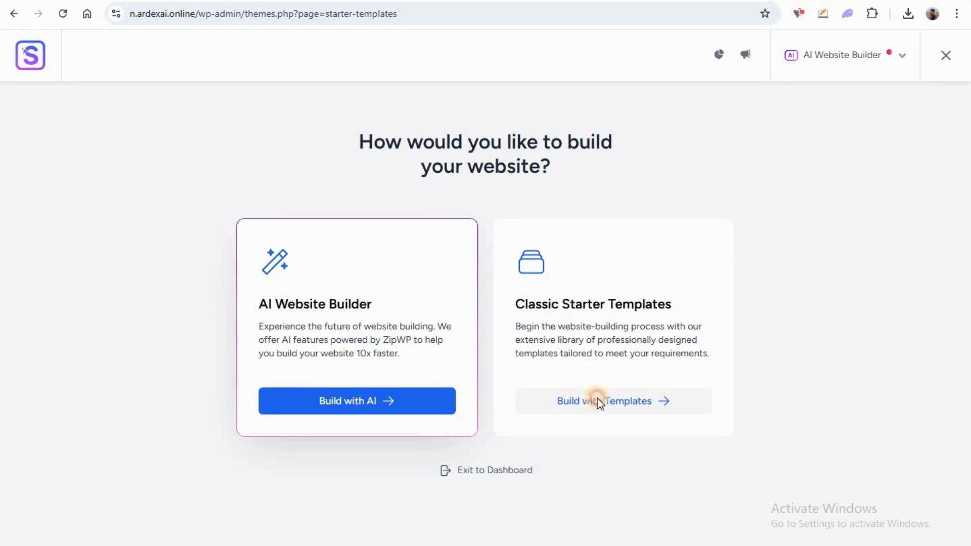
click(598, 400)
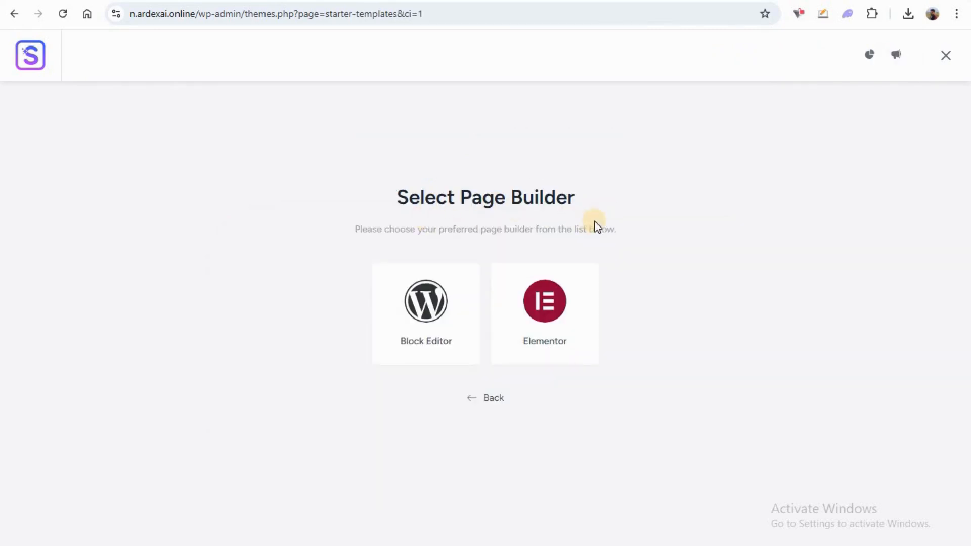
click(544, 308)
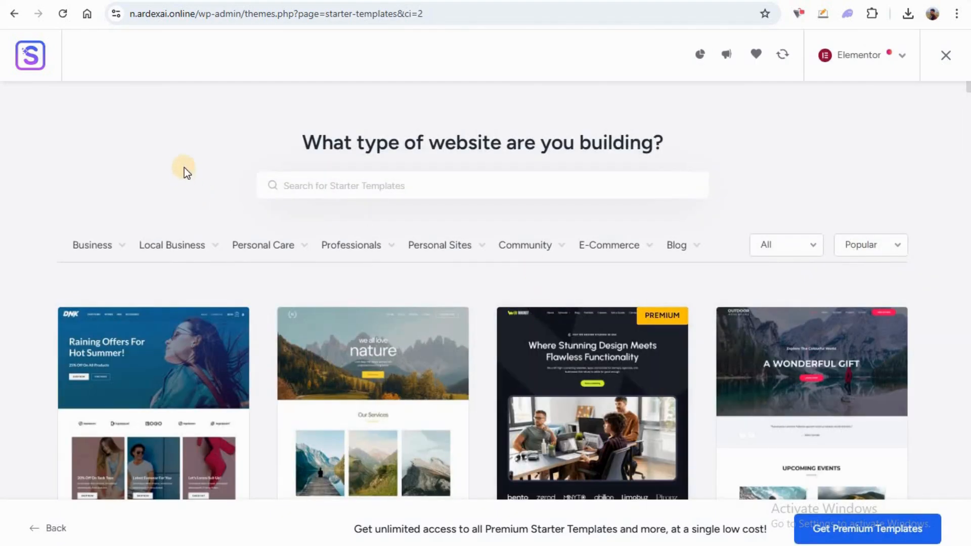
Step: Filter the starter templates by the Hotel & Travel business category and select the Travel & Tourism template
mouse_move(117, 245)
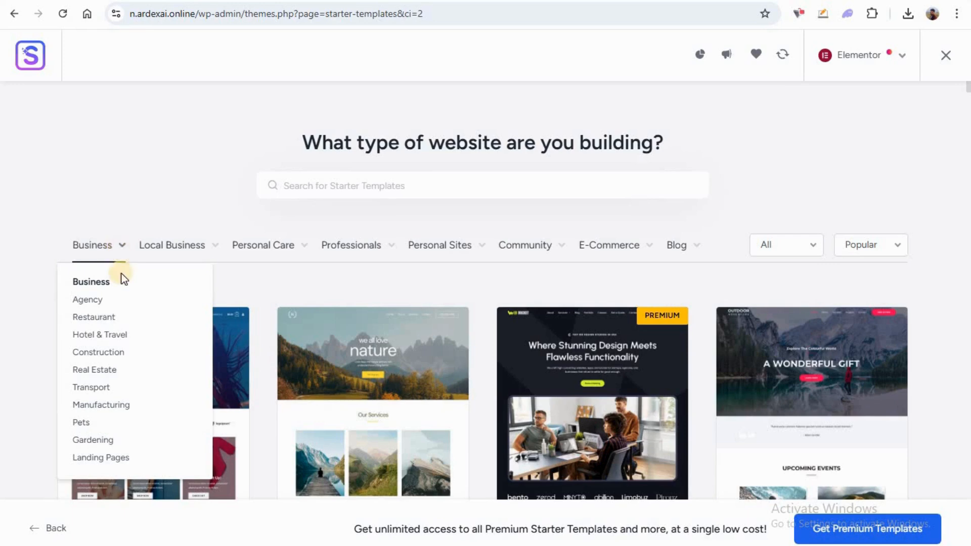
click(108, 335)
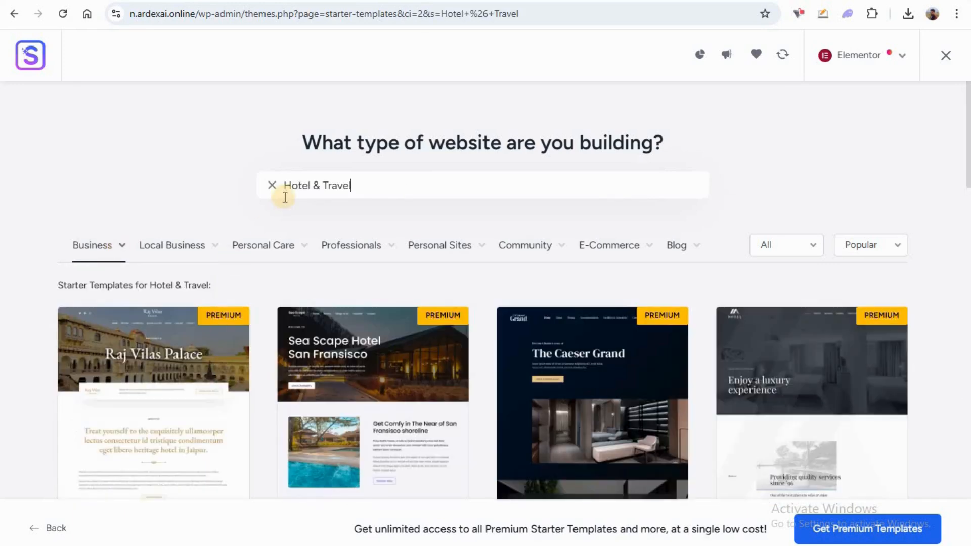
scroll(285, 197, down, 8)
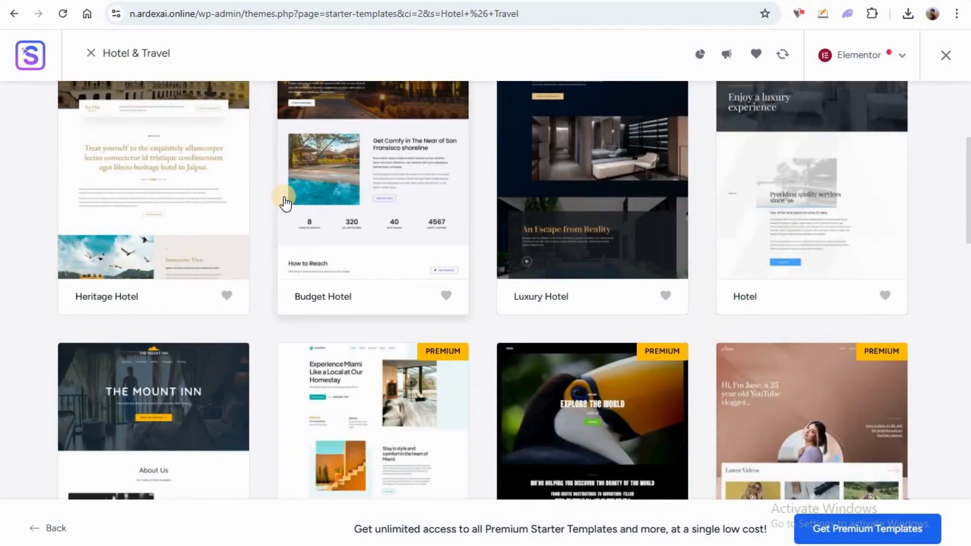
scroll(284, 198, down, 4)
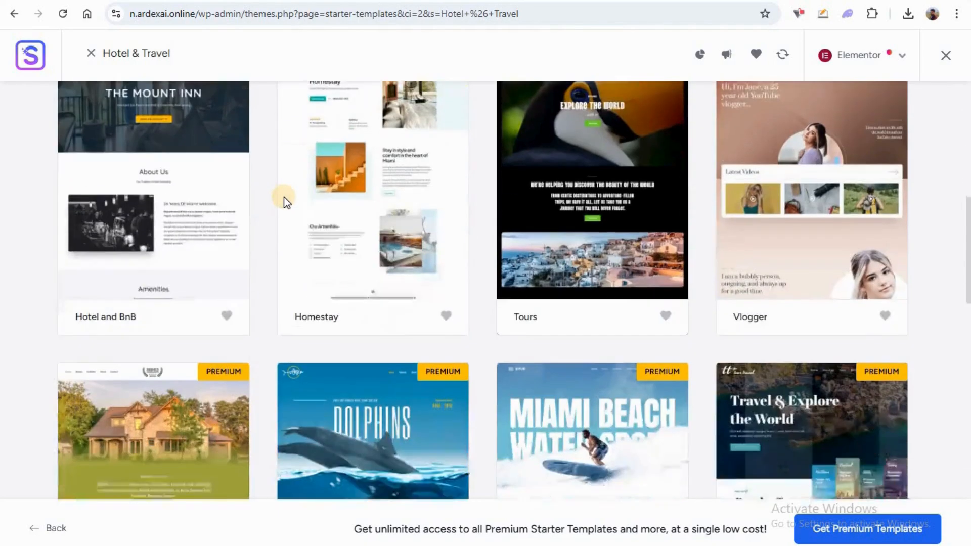
scroll(285, 202, down, 6)
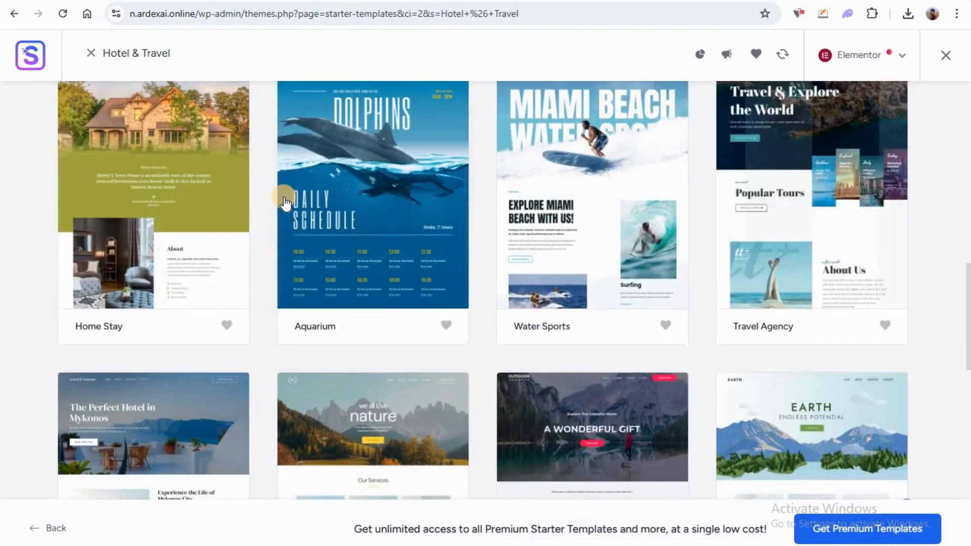
scroll(260, 230, down, 3)
scroll(299, 180, down, 1)
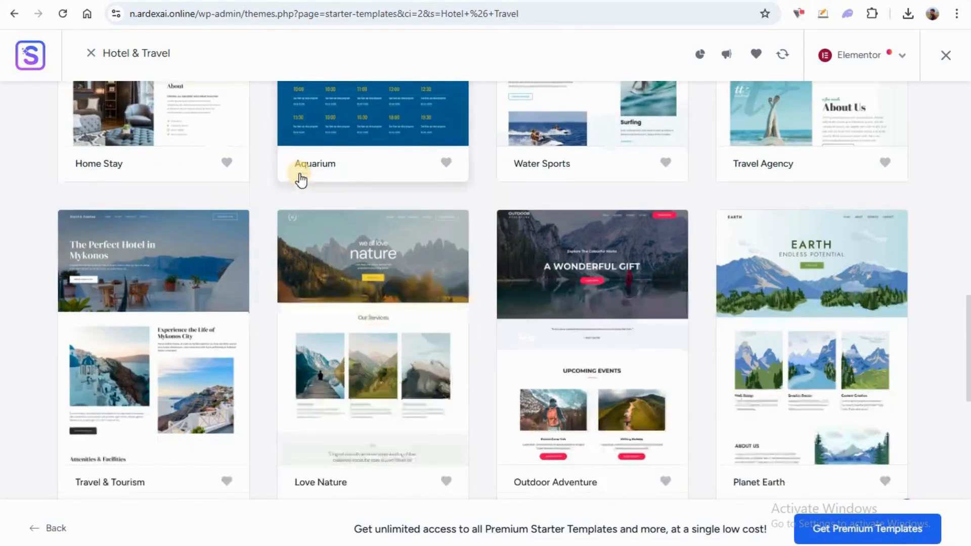
scroll(133, 258, down, 1)
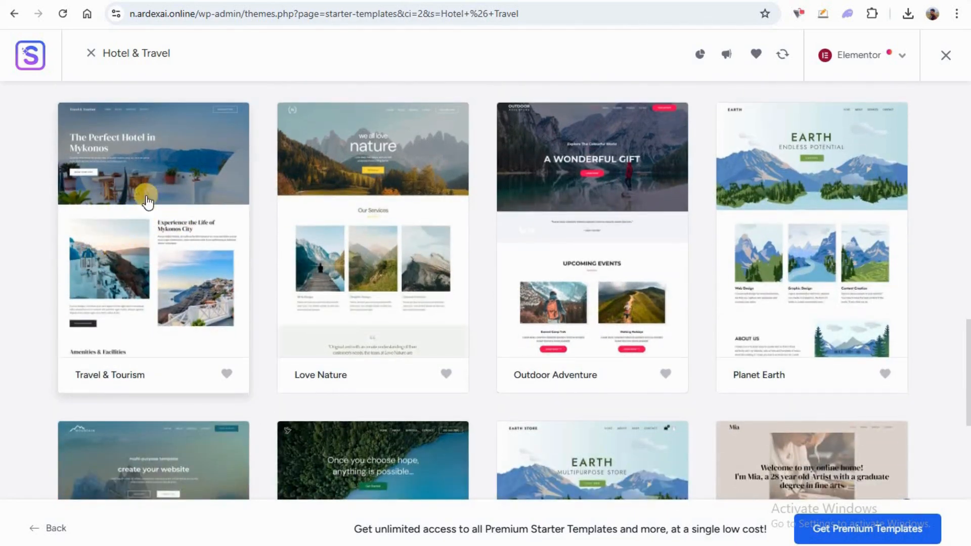
click(145, 234)
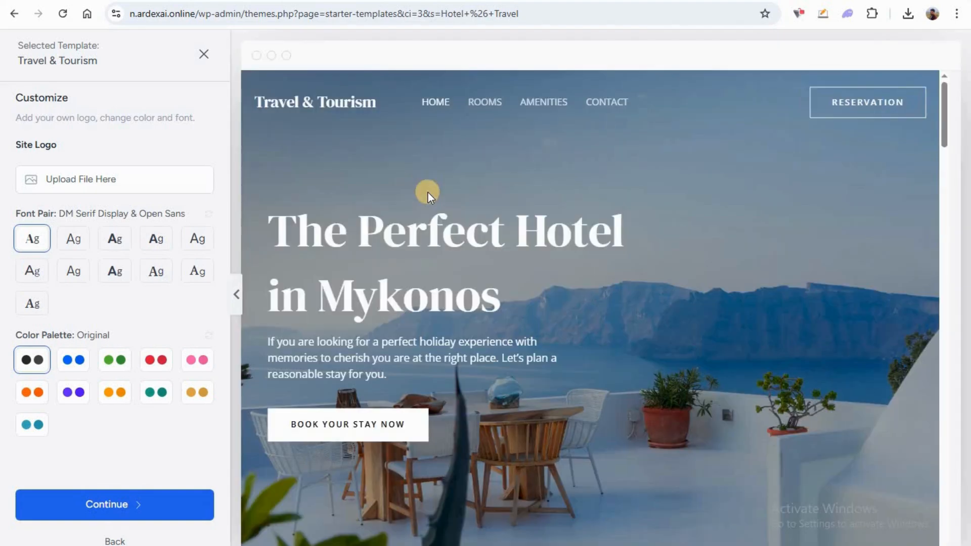
Step: Preview the Travel & Tourism template and accept its original fonts, colours and preselected website features
scroll(428, 193, down, 10)
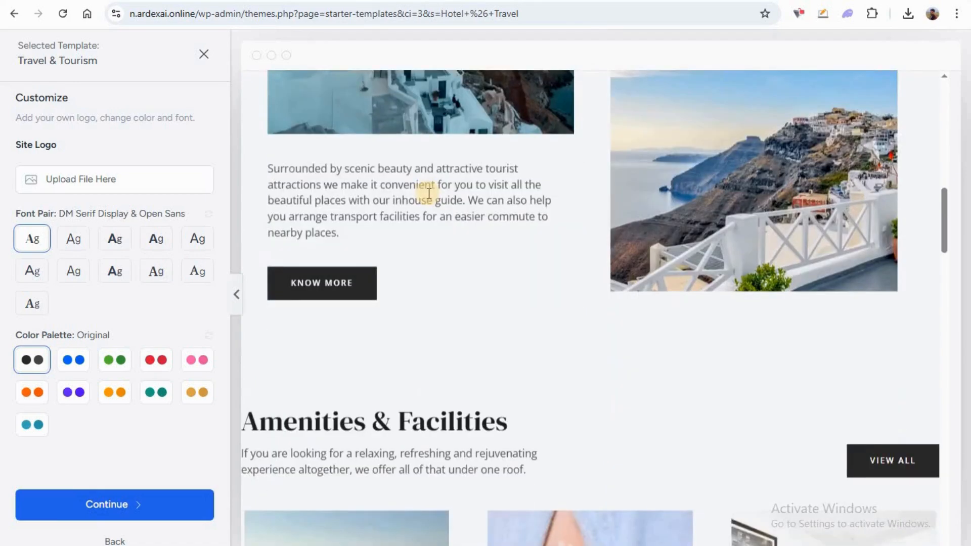
scroll(427, 194, down, 15)
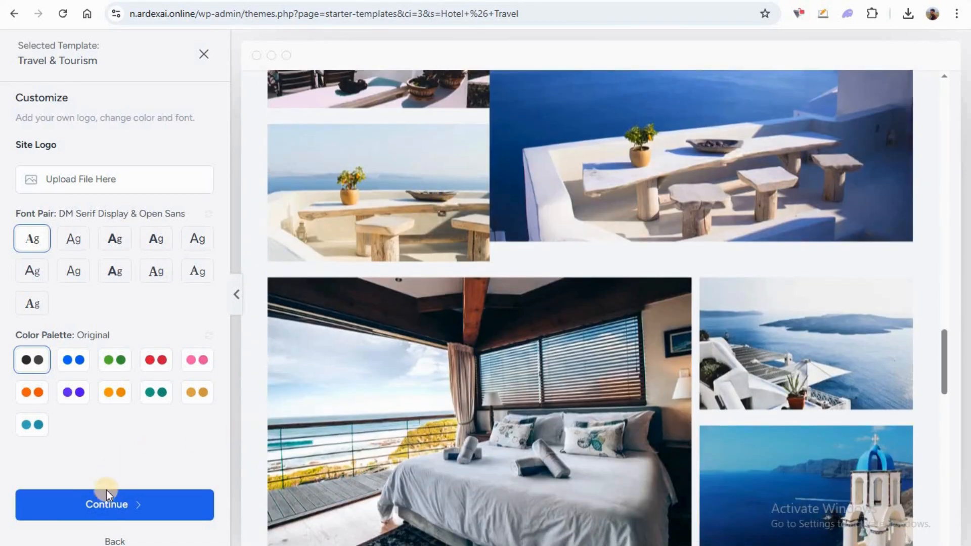
click(107, 494)
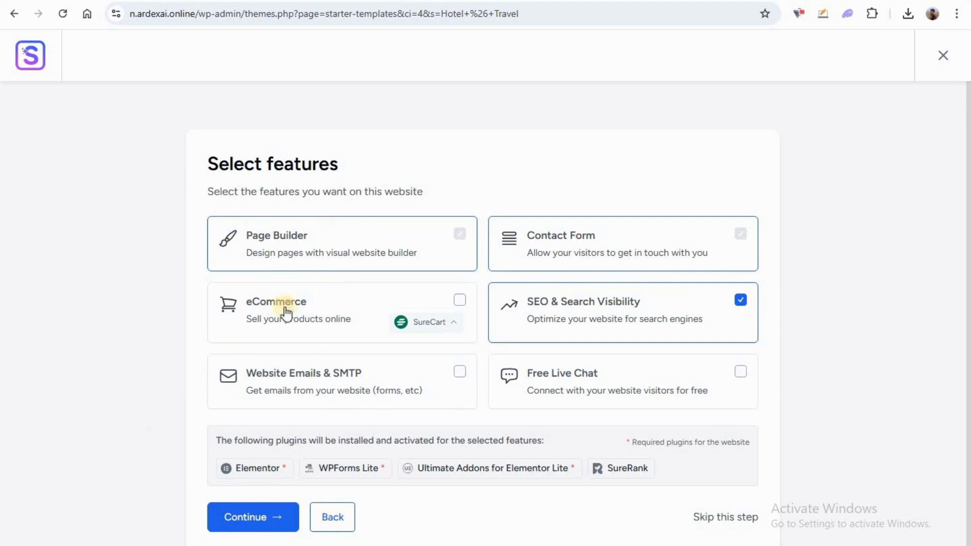
click(248, 518)
Step: Fill in the first name, set the experience level to Expert and the website purpose to My Client, and submit to build the website
click(378, 250)
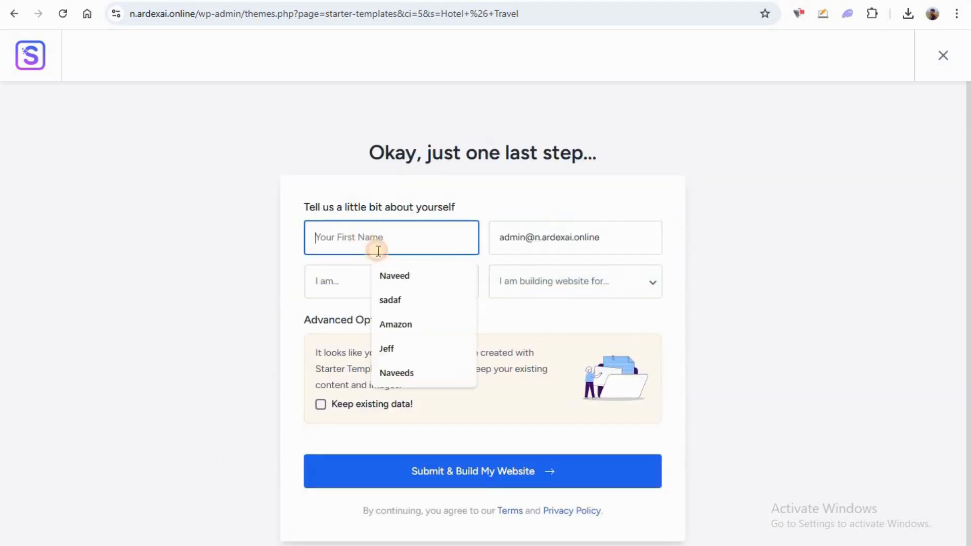
click(389, 275)
click(352, 287)
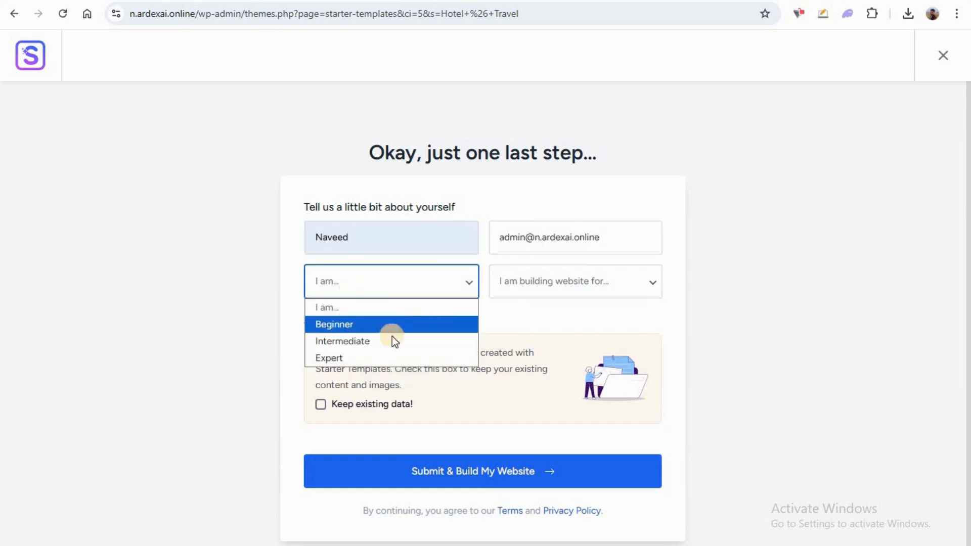
click(337, 359)
click(537, 288)
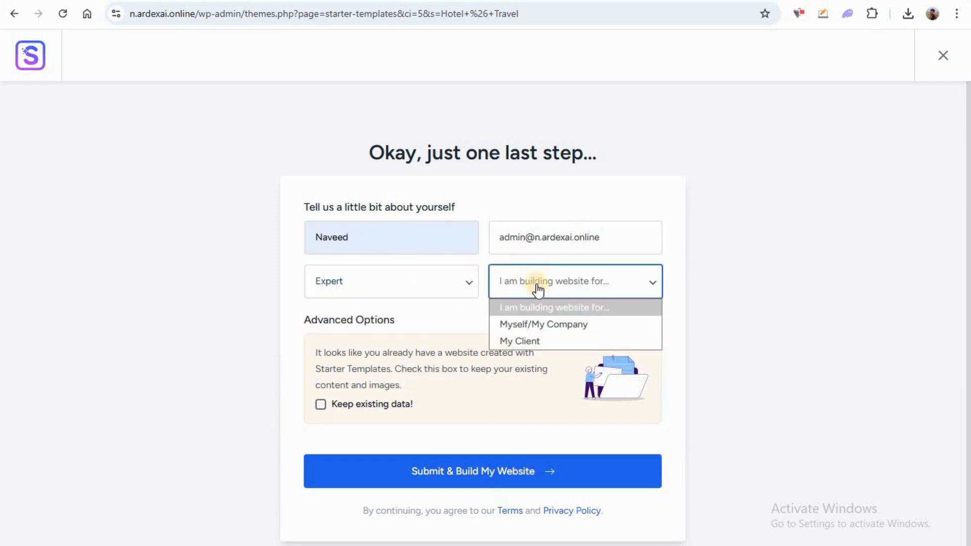
click(523, 339)
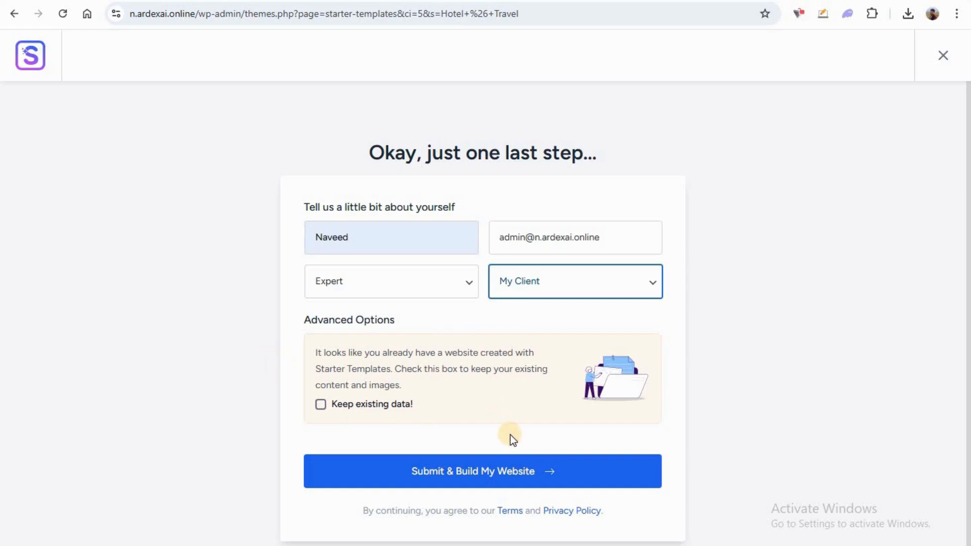
click(470, 475)
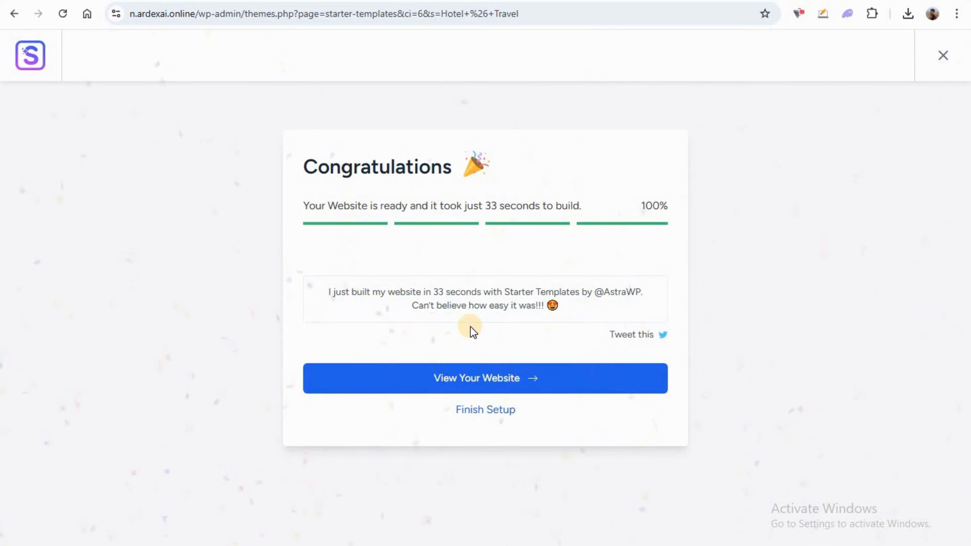
Step: Open the newly built website and look through the home page's sections
click(469, 374)
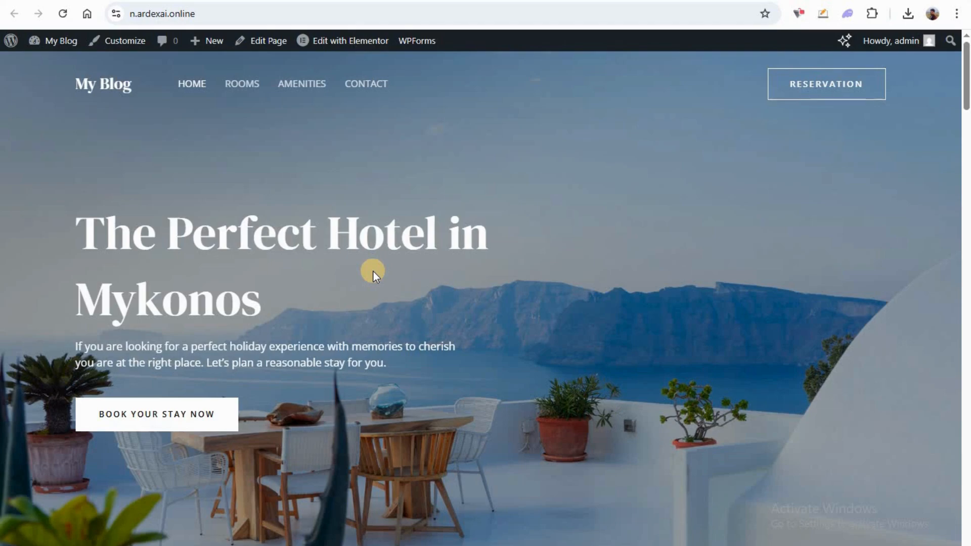
scroll(373, 271, down, 10)
scroll(374, 272, down, 13)
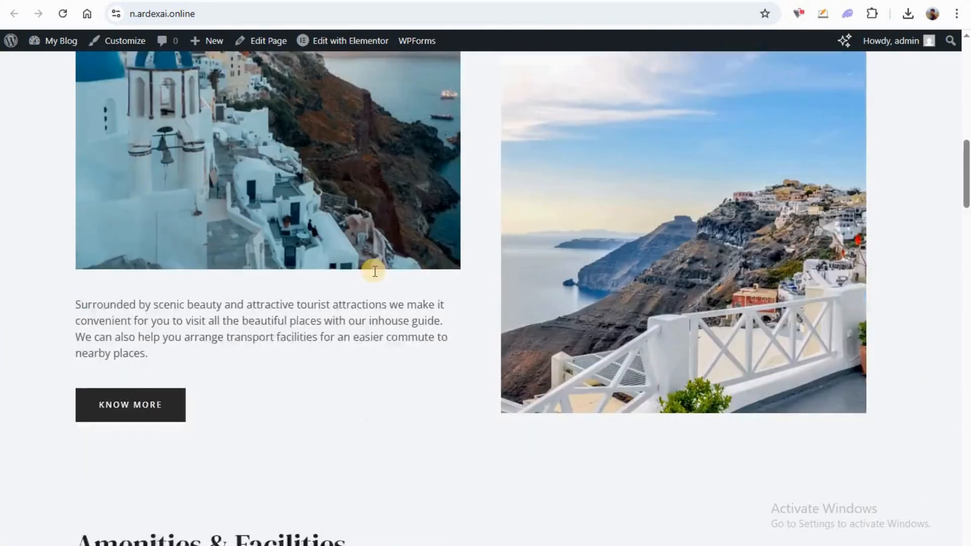
scroll(374, 272, down, 12)
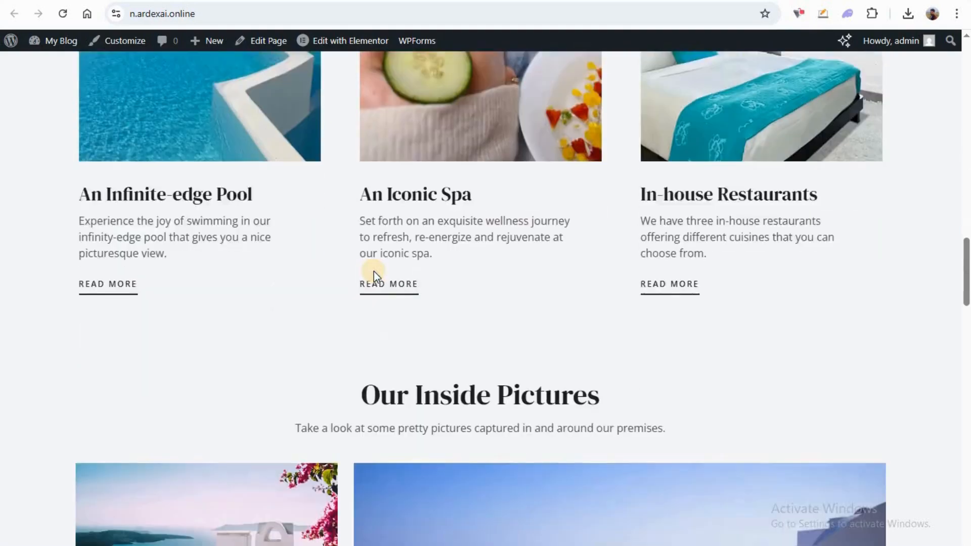
scroll(374, 272, up, 20)
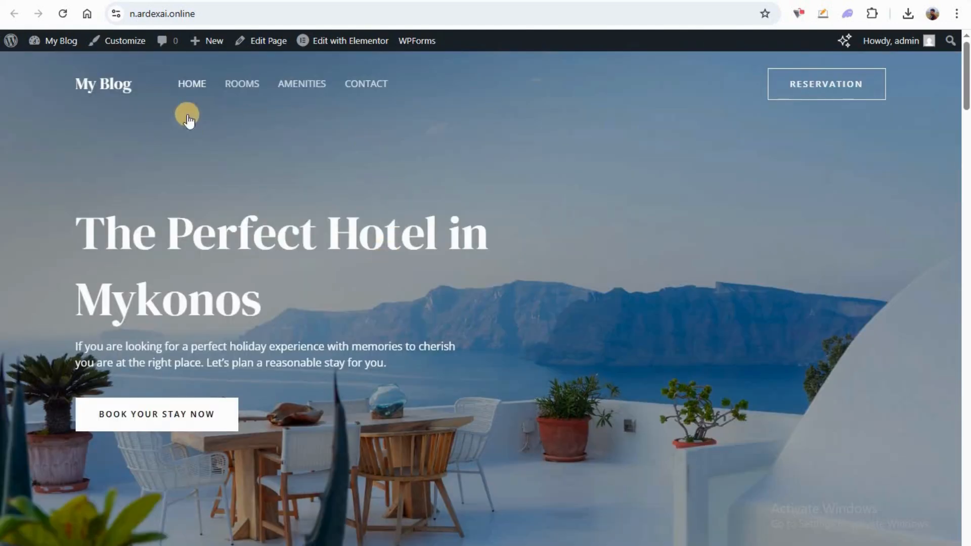
Step: Open the site's Rooms, Amenities and Contact pages in separate new browser tabs
right_click(235, 93)
click(248, 100)
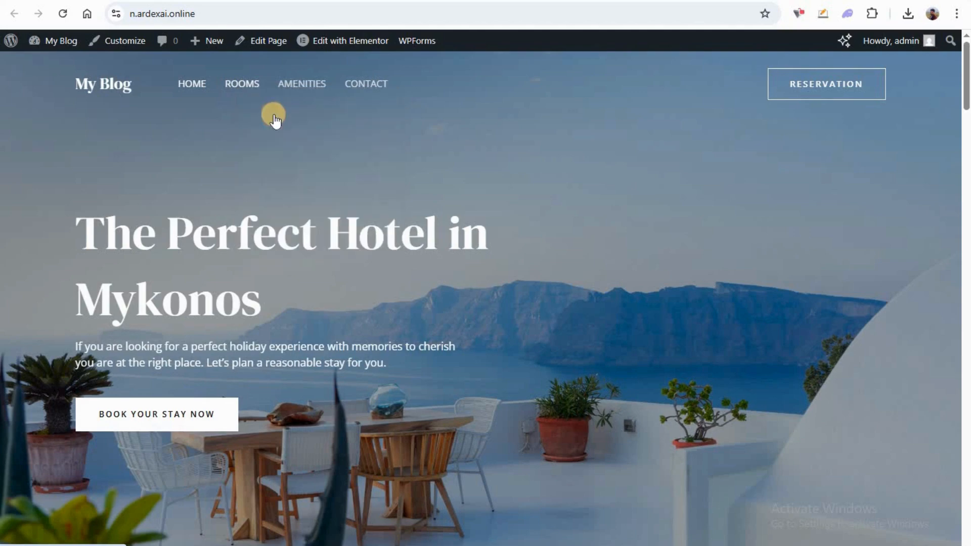
right_click(287, 82)
click(304, 96)
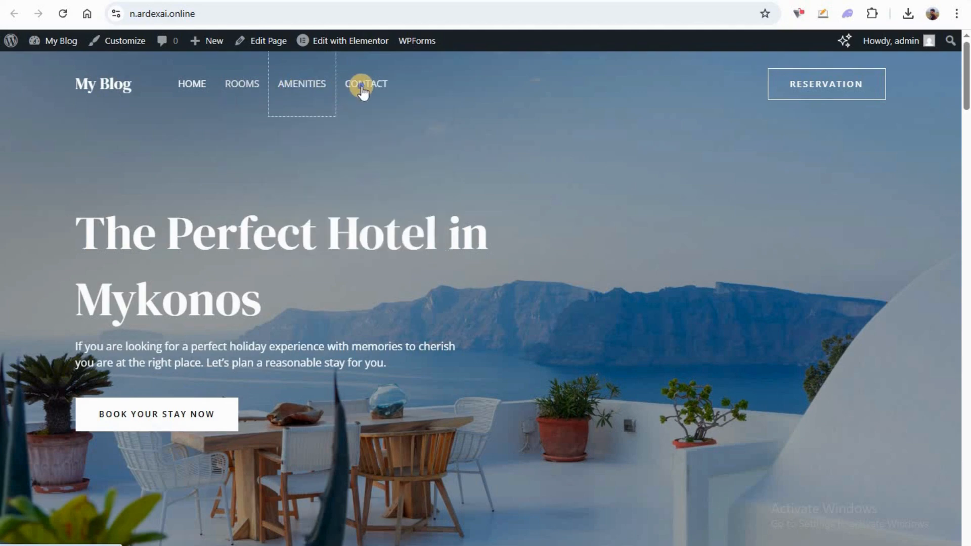
right_click(362, 87)
click(387, 104)
Step: Review the content of the Rooms, Amenities and Contact pages in turn, including the contact details and form
scroll(190, 180, up, 3)
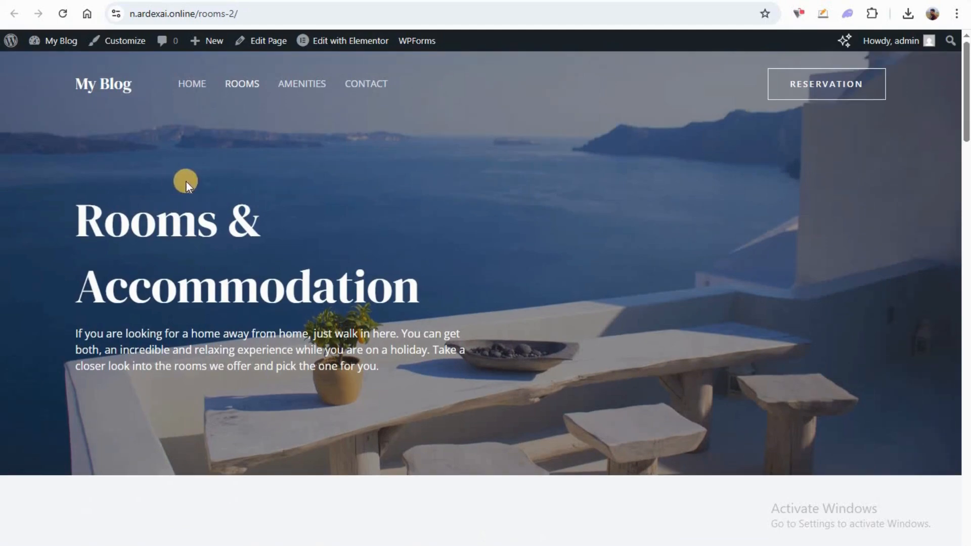
scroll(284, 220, down, 10)
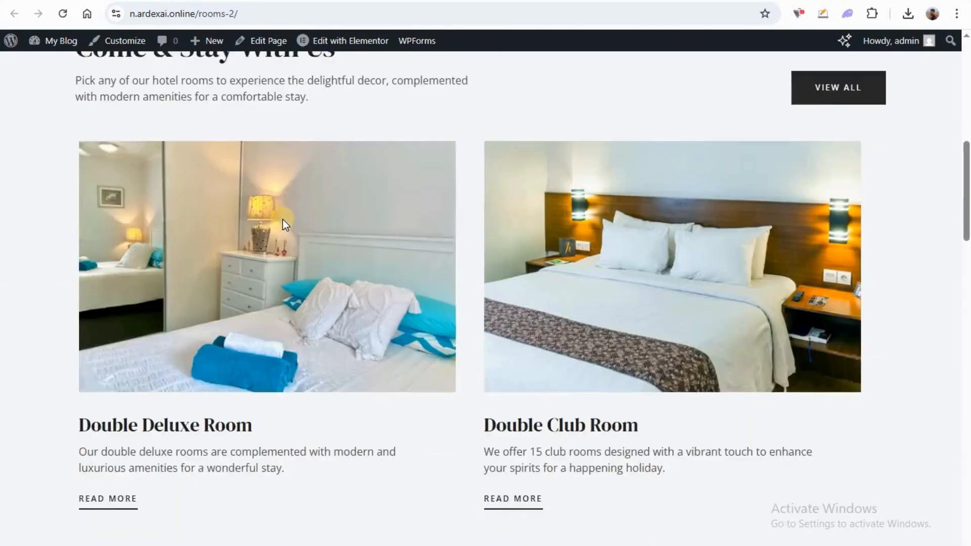
scroll(283, 220, down, 18)
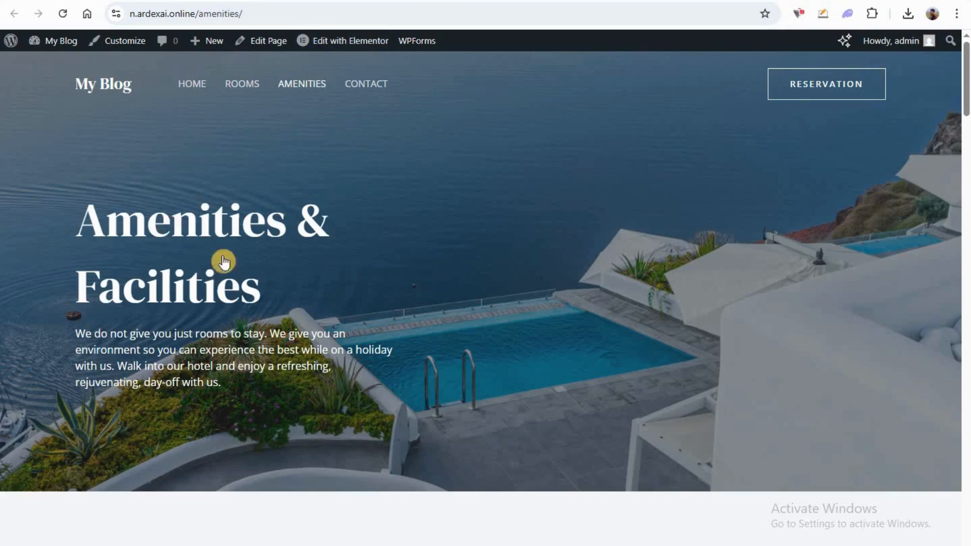
scroll(264, 281, down, 20)
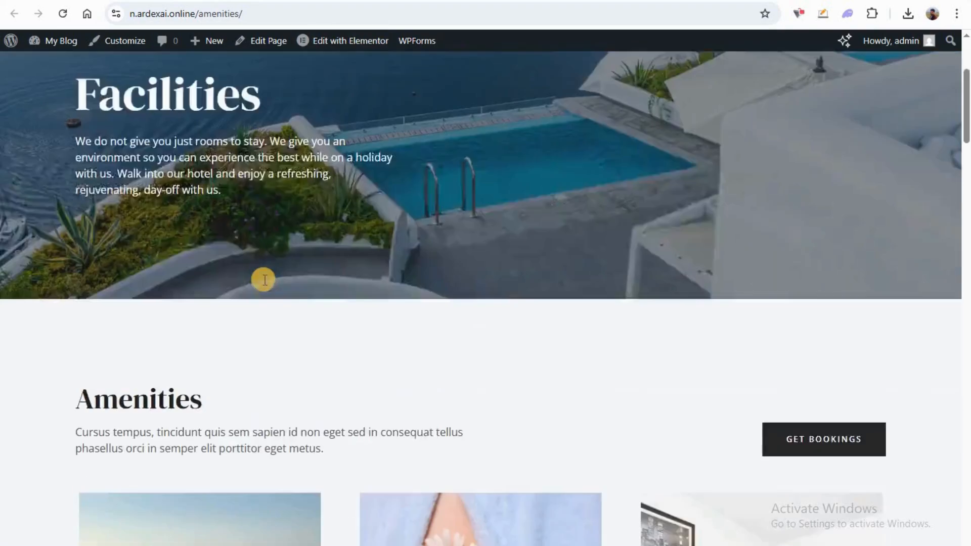
scroll(262, 279, down, 5)
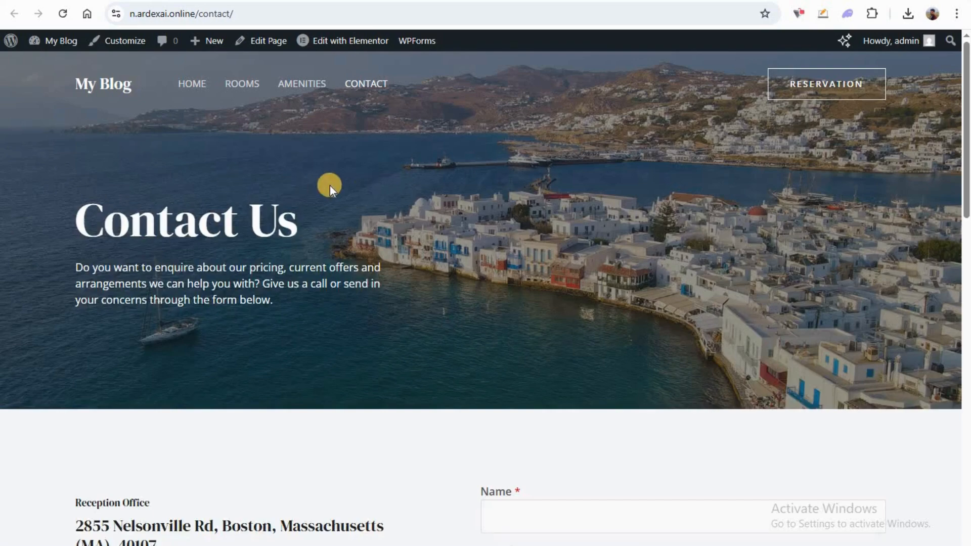
scroll(330, 187, down, 6)
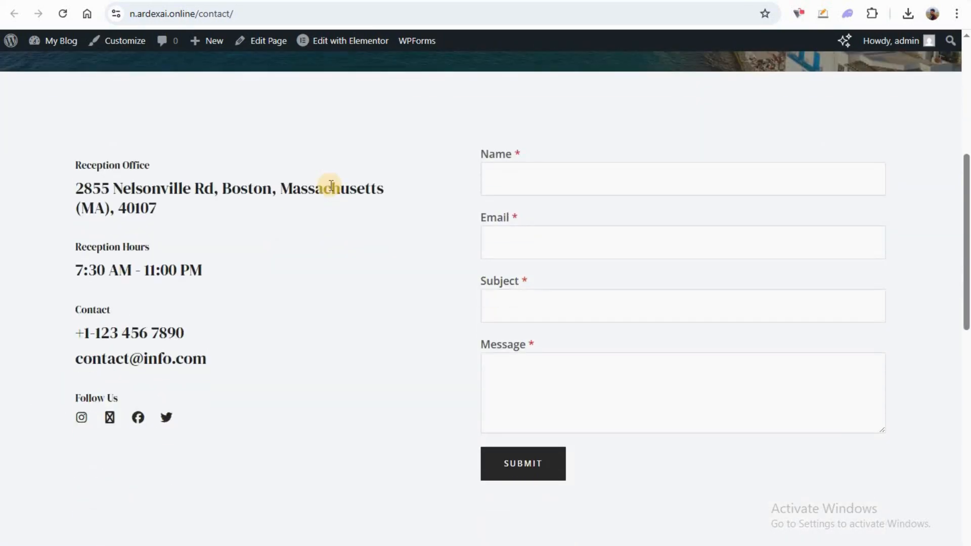
scroll(331, 184, up, 6)
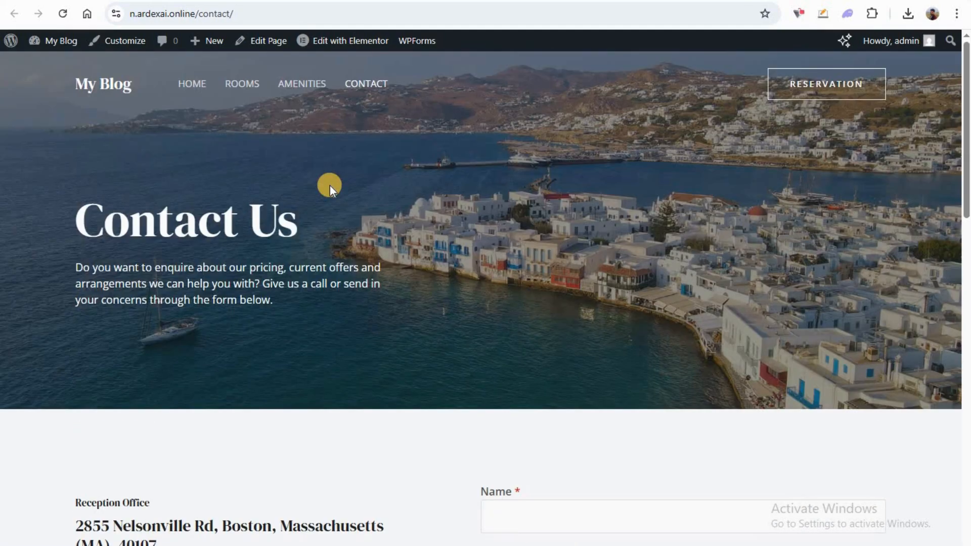